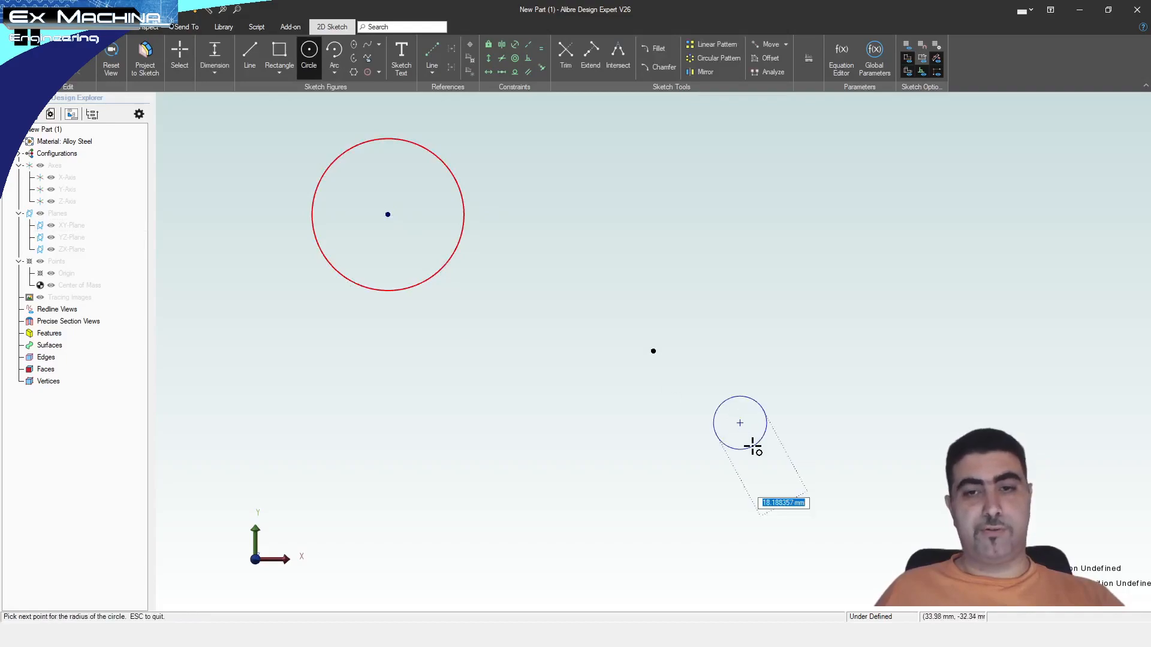
- Make the two circles equal in size and move the upper circle toward the origin
key(e)
click(766, 421)
click(457, 233)
key(Escape)
drag(399, 218, 521, 289)
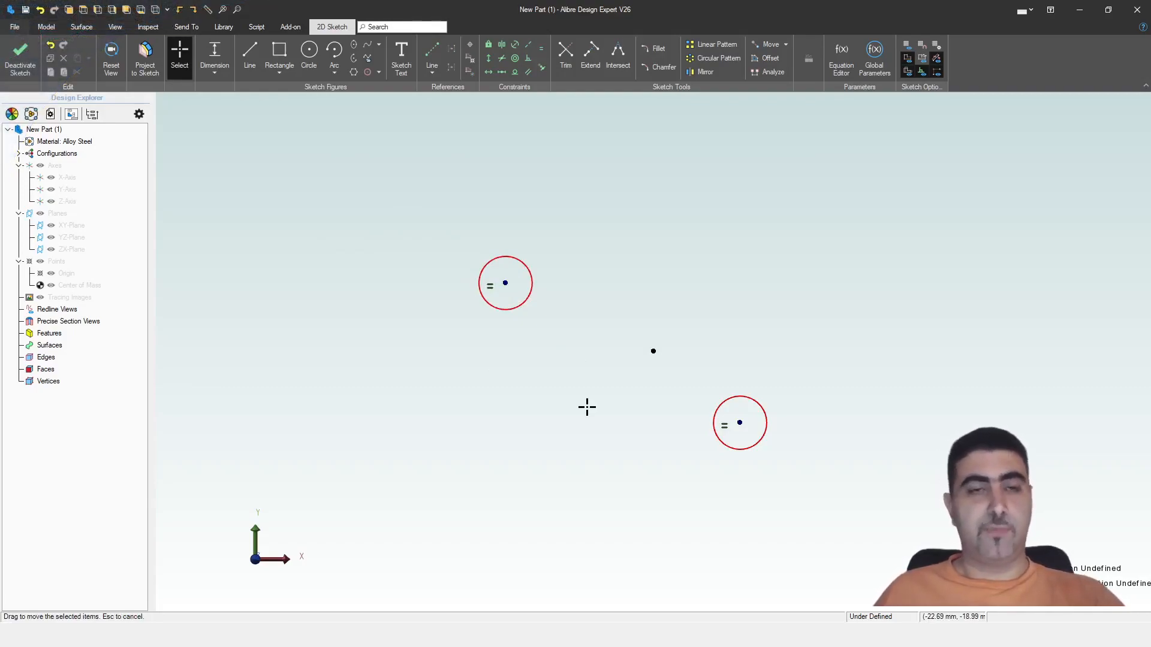
- Apply a midline constraint with the origin as the midpoint between both circle centres, and reposition and enlarge the circles
key(m)
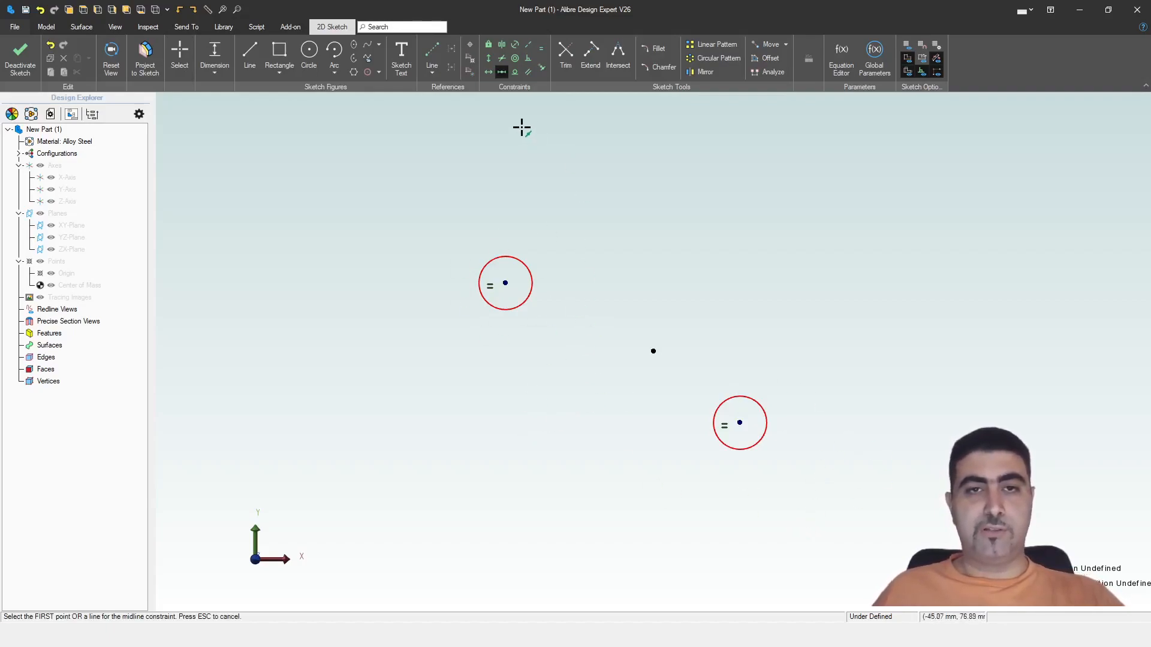
click(505, 284)
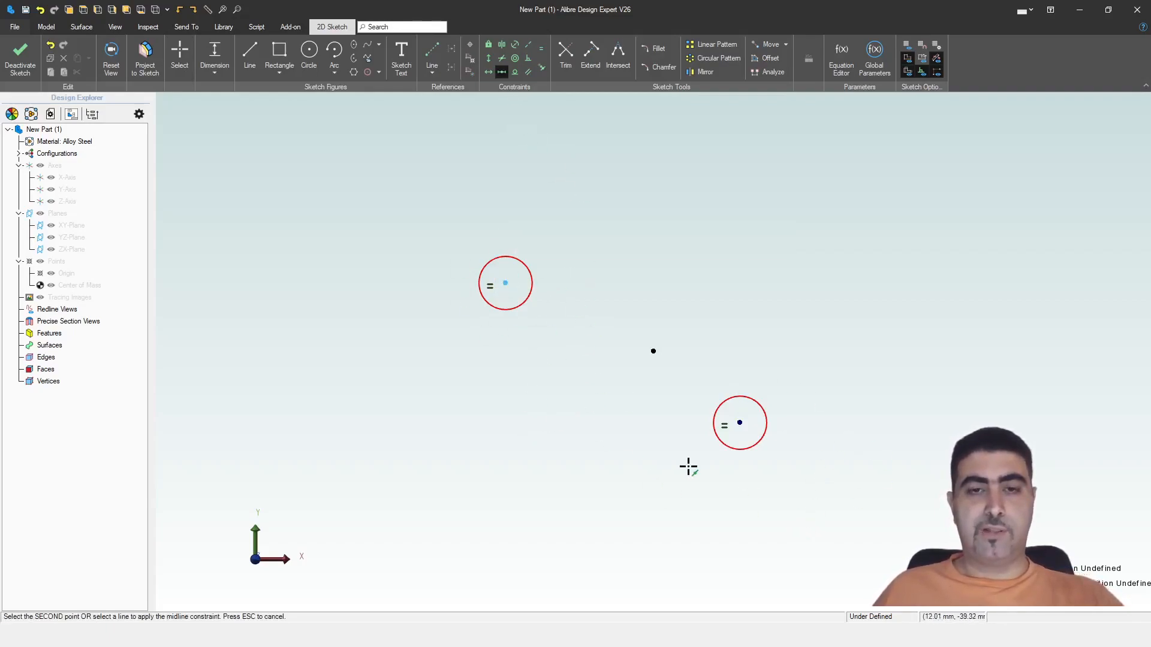
click(741, 423)
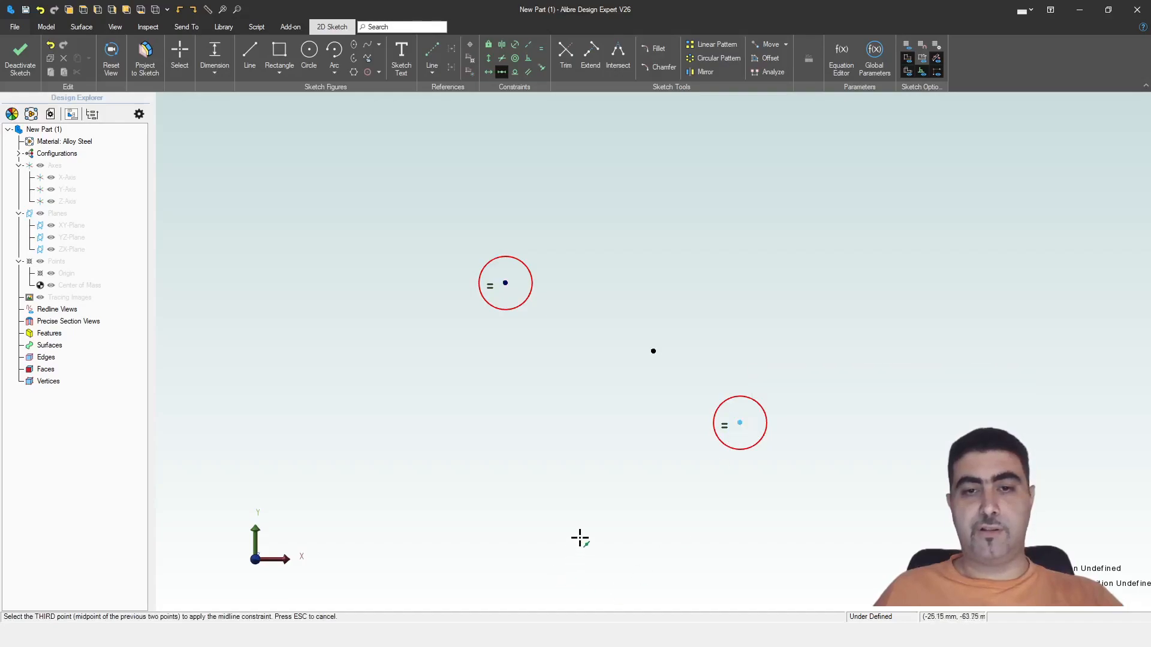
click(654, 351)
key(Escape)
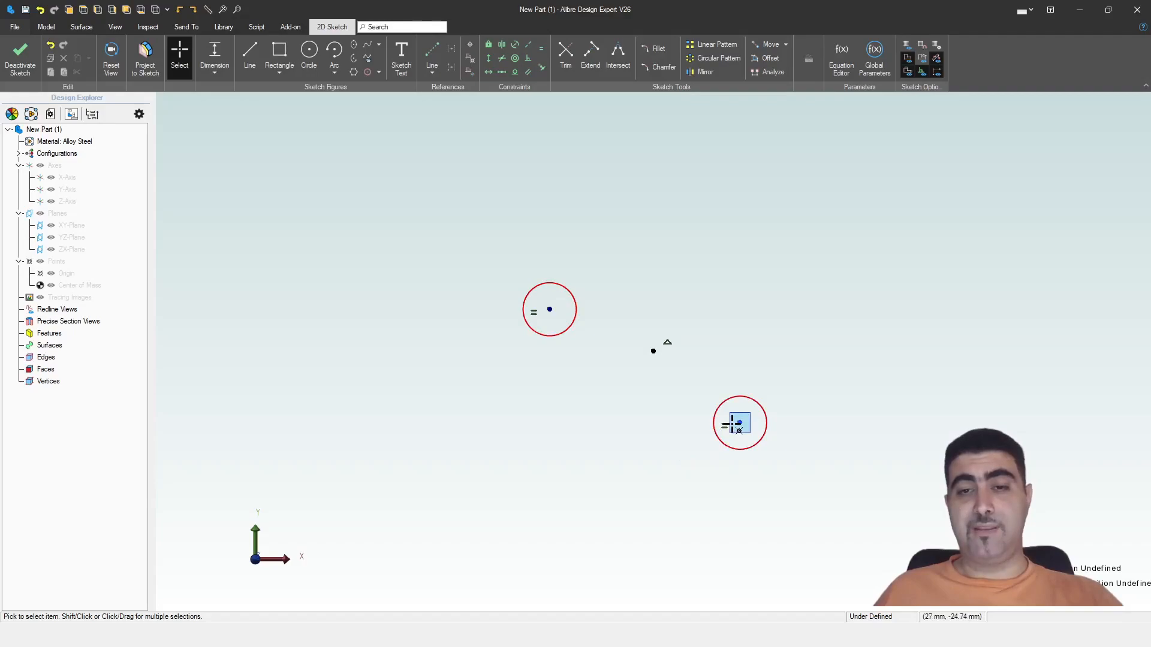
drag(740, 423, 802, 344)
drag(781, 301, 726, 464)
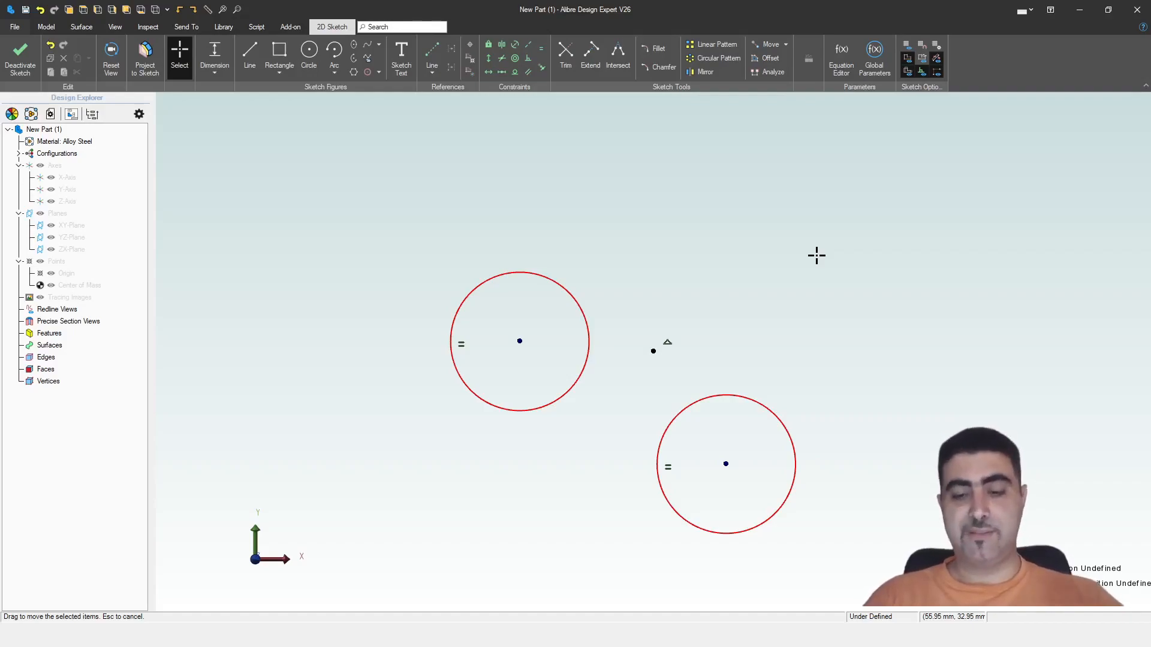
- Draw a line joining the two circle centres and shift the lower circle's centre away from the origin
key(l)
click(519, 341)
click(712, 483)
key(Escape)
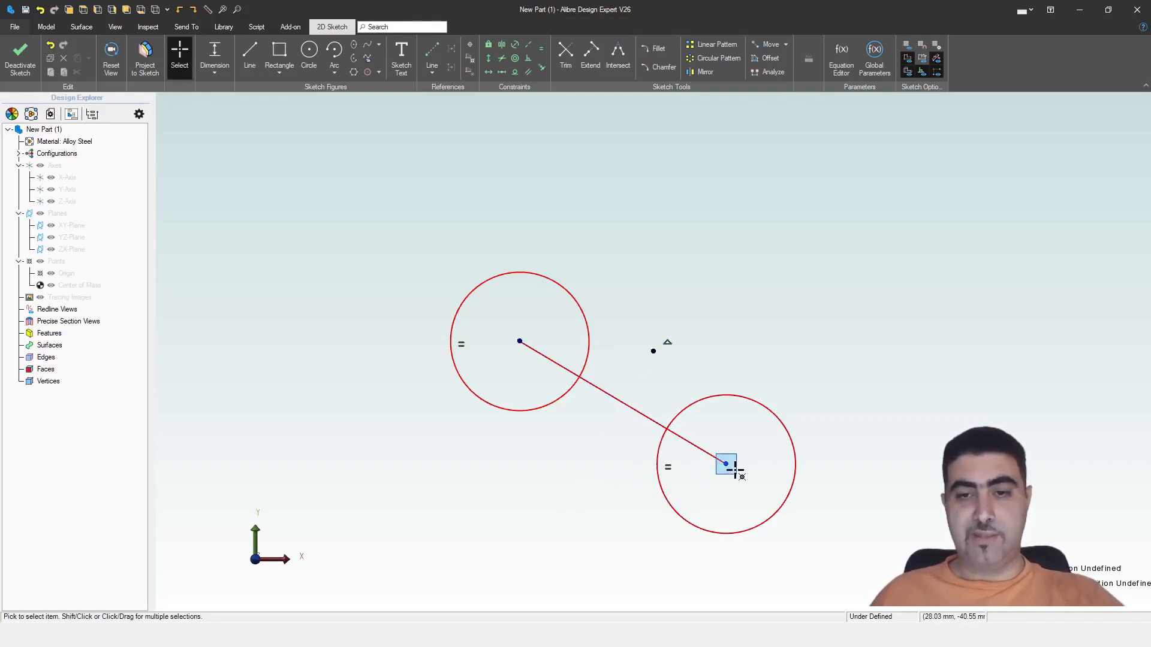
mouse_move(727, 464)
mouse_down()
mouse_move(755, 462)
mouse_move(786, 321)
mouse_move(770, 452)
mouse_move(694, 486)
mouse_move(687, 506)
mouse_move(807, 444)
mouse_move(851, 352)
mouse_move(785, 458)
mouse_move(866, 311)
mouse_move(761, 490)
mouse_up()
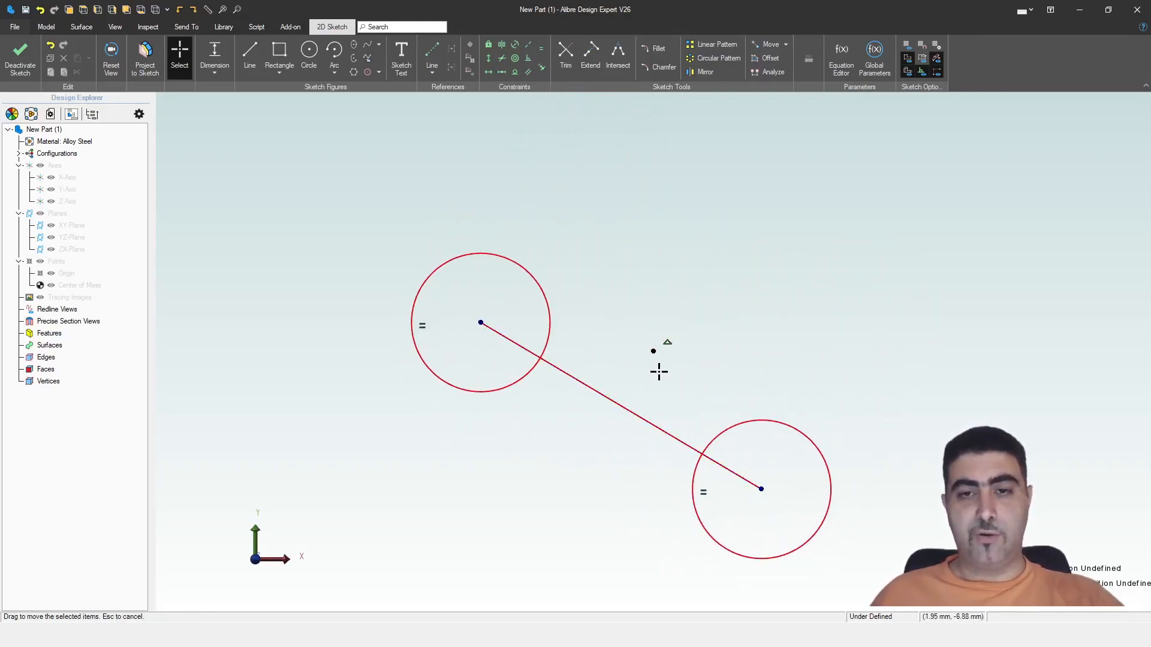
- Apply a coincident constraint between the origin and the line joining the circle centres
click(541, 67)
click(654, 351)
click(599, 393)
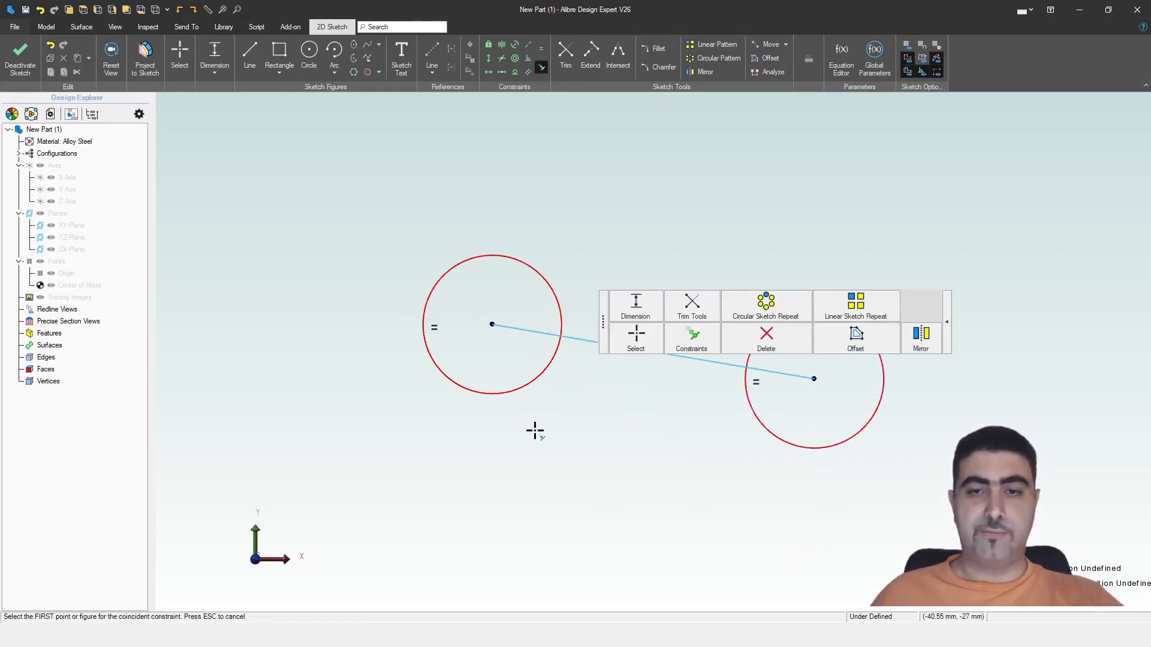
key(Escape)
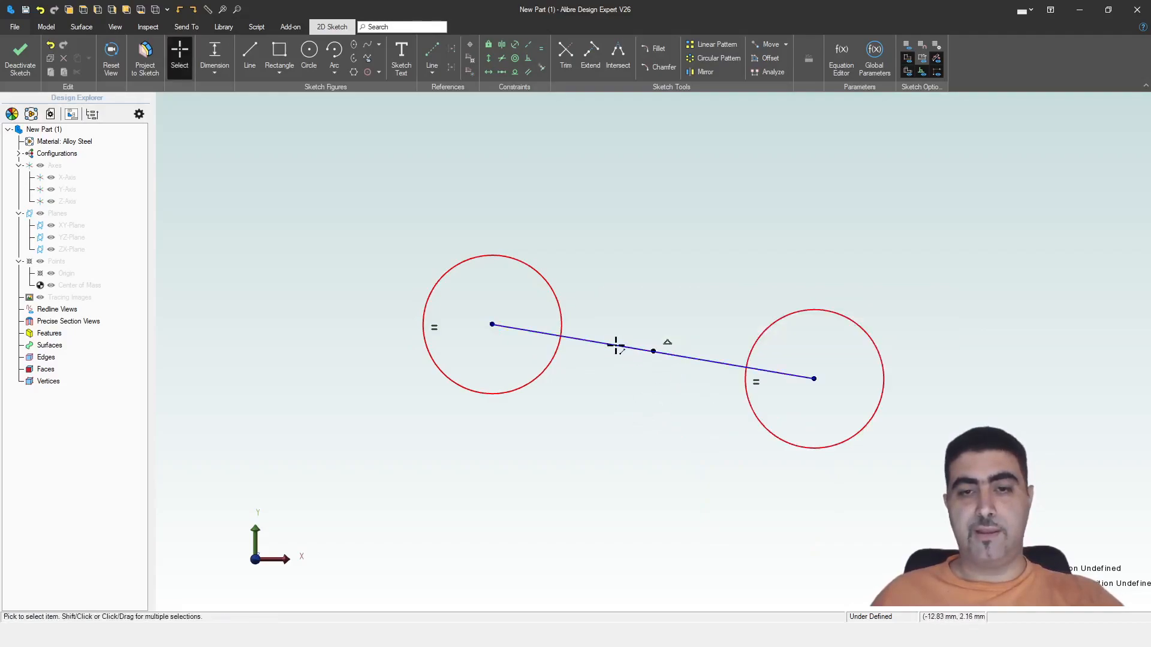
- Delete both circles and their connecting line from the sketch
mouse_move(824, 390)
mouse_down()
mouse_move(506, 460)
mouse_move(892, 385)
mouse_move(496, 267)
mouse_move(640, 464)
mouse_move(861, 376)
mouse_move(624, 268)
mouse_move(434, 242)
mouse_move(607, 394)
mouse_up()
mouse_move(359, 157)
mouse_down()
mouse_move(509, 290)
mouse_move(931, 474)
mouse_up()
key(Delete)
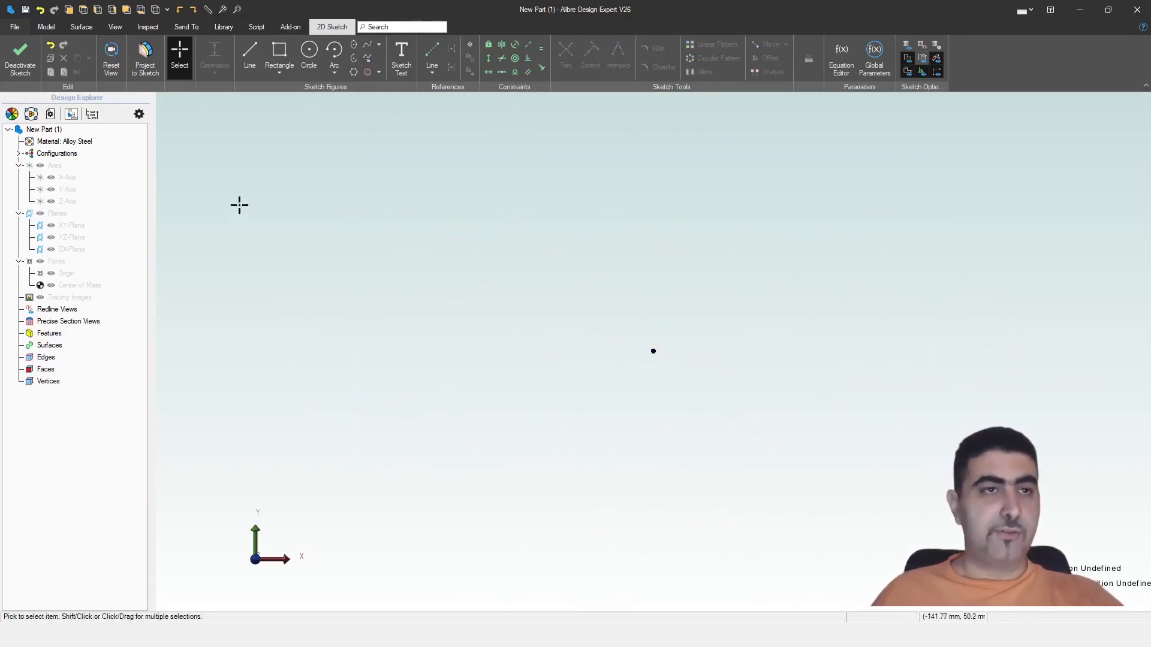
- Draw a rectangle above the origin and constrain the origin to the midpoint of its bottom edge
key(r)
click(580, 280)
click(746, 315)
key(m)
click(653, 352)
click(635, 315)
key(Escape)
- Dimension the rectangle 50 mm wide and 20 mm high, and extrude it 50 mm in the reversed direction
key(d)
click(624, 360)
click(632, 390)
text(50)
key(Return)
click(581, 334)
click(497, 347)
text(20)
key(Return)
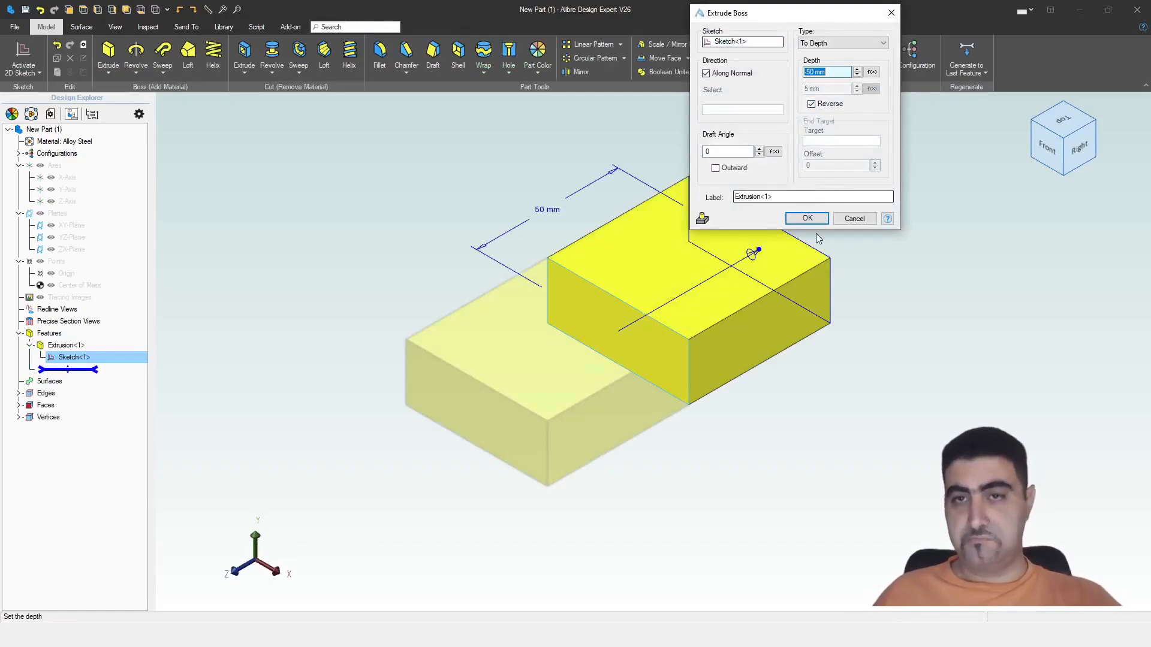
key(Return)
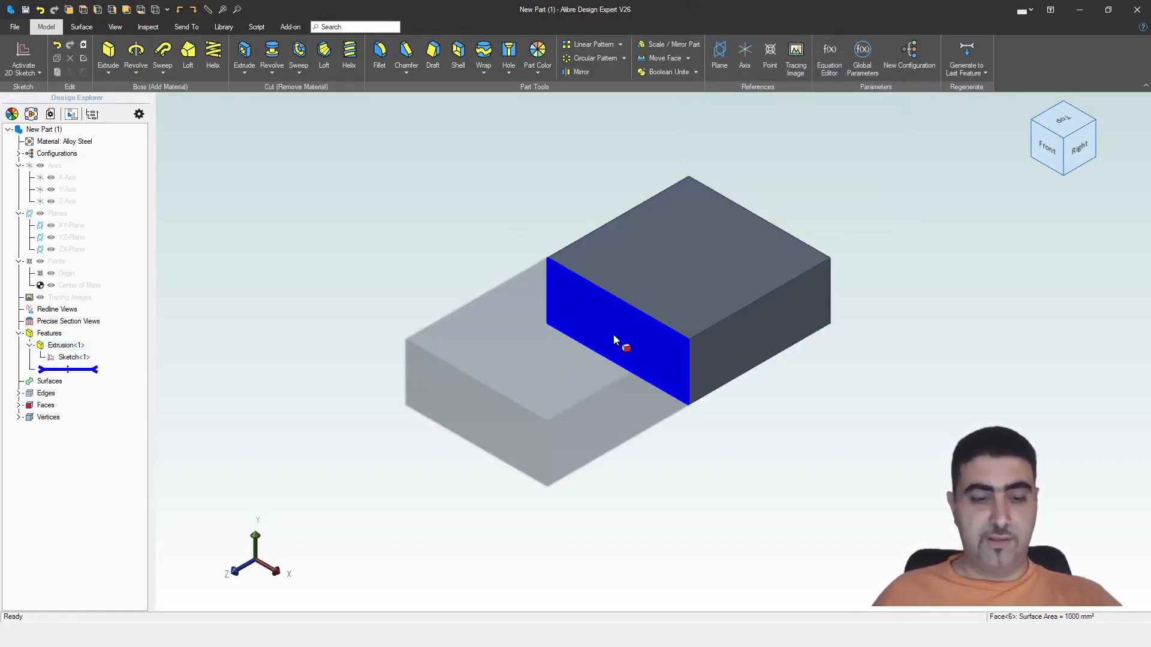
- Start a sketch on the block's front face and project its bottom edge into the sketch
key(ctrl+k)
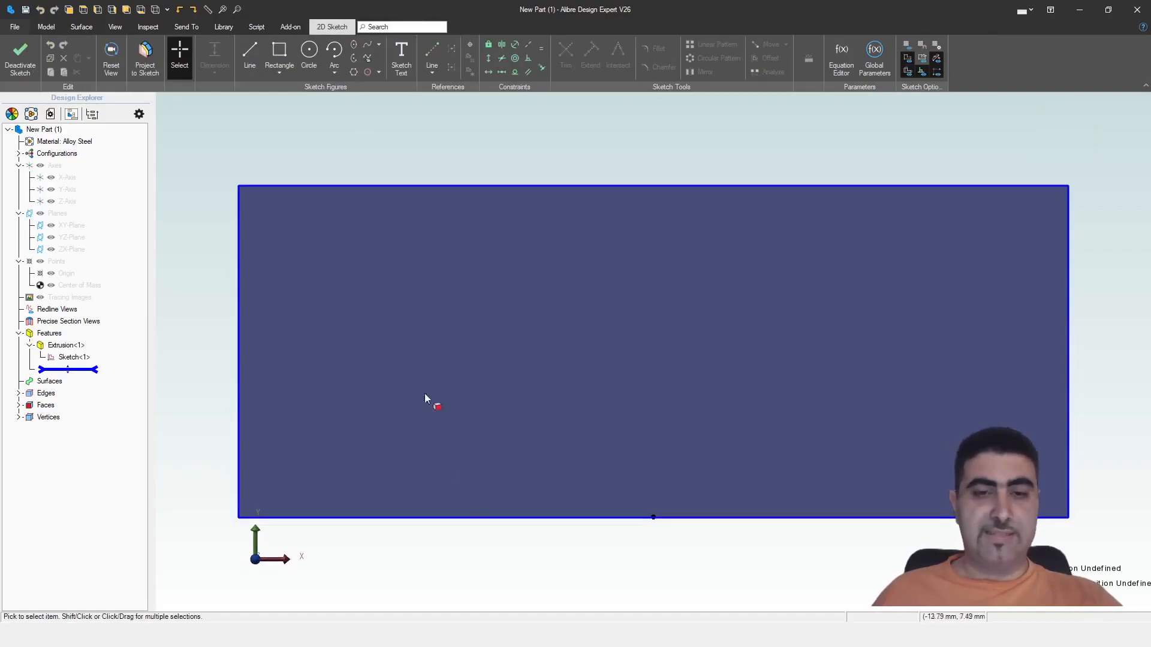
click(385, 518)
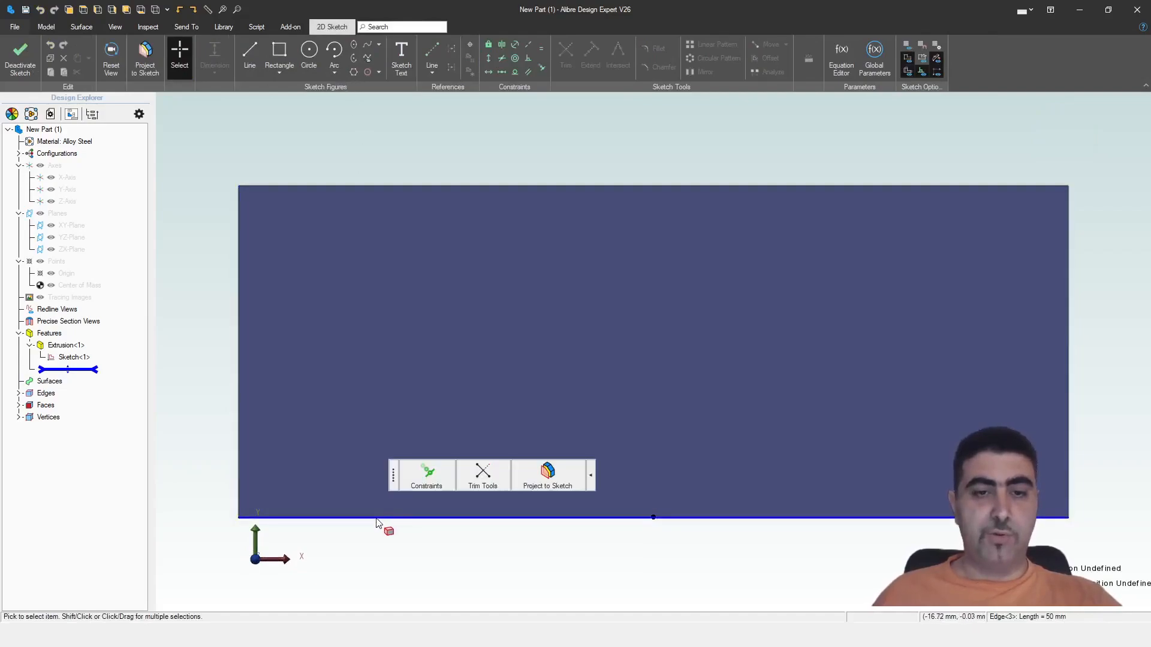
click(553, 488)
click(585, 420)
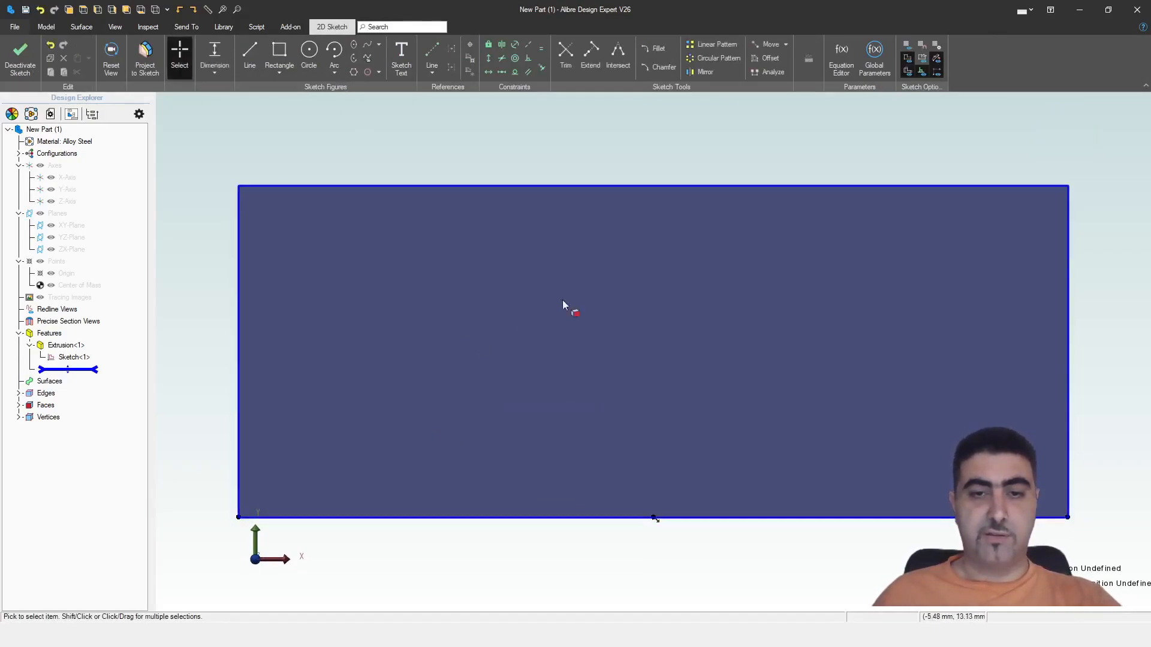
- Draw a semicircular arc centred on the bottom edge near its left end, closed with a line along the edge
click(334, 53)
click(288, 517)
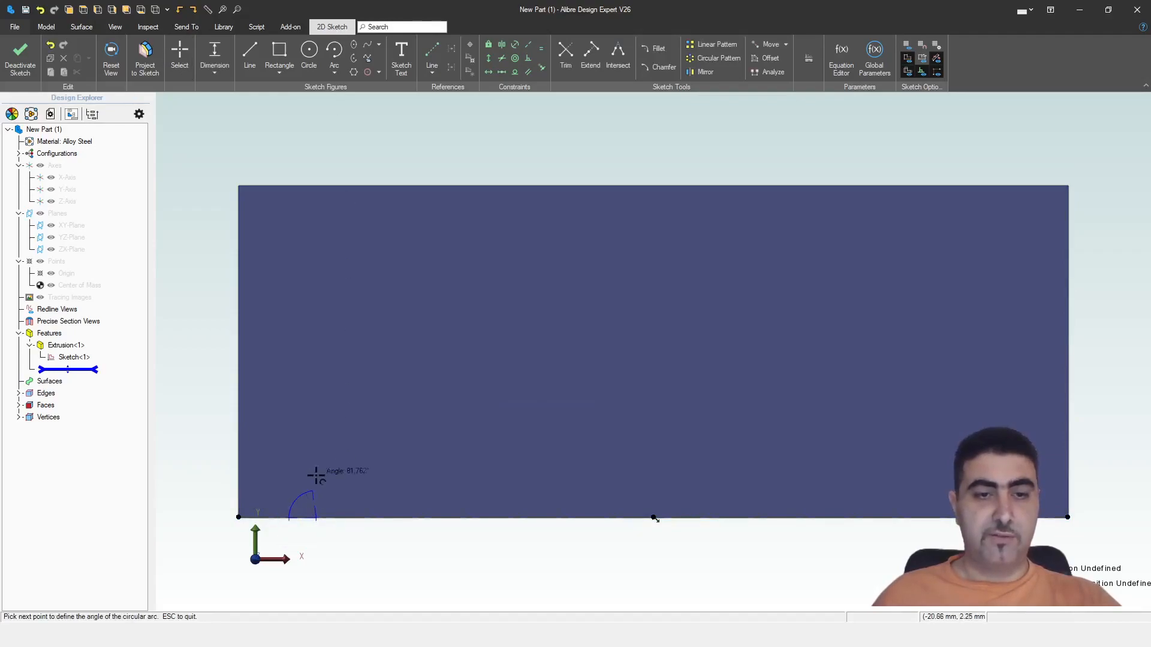
click(343, 517)
key(Escape)
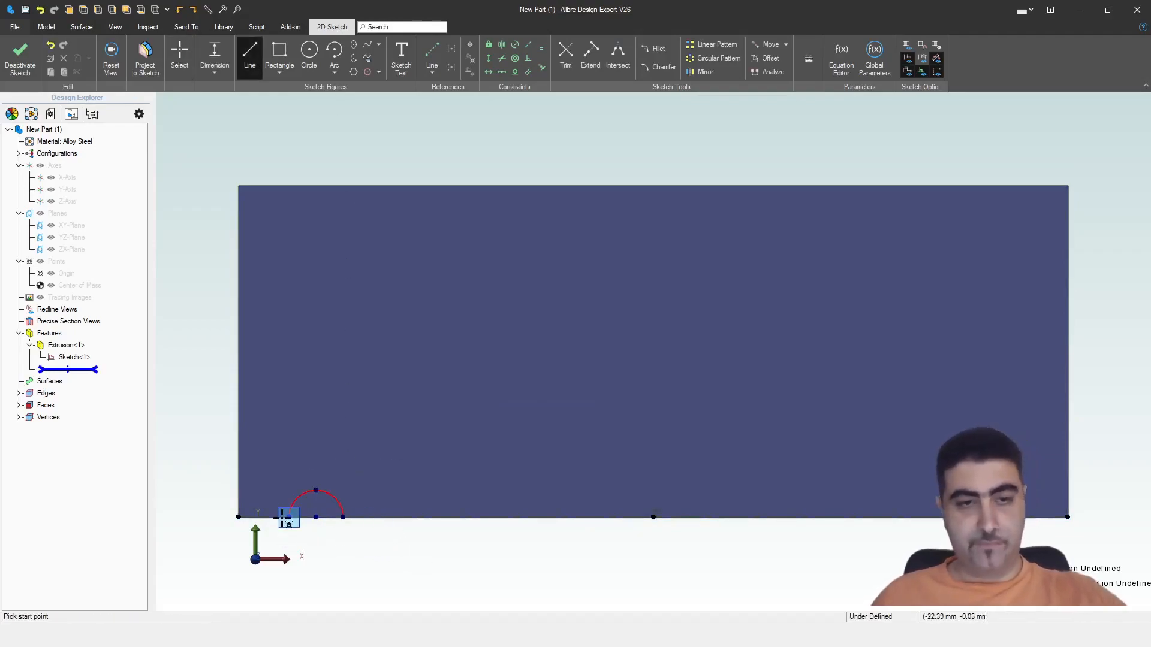
- Dimension the semicircle's radius at 5 mm and change it to 3 mm
key(d)
click(334, 497)
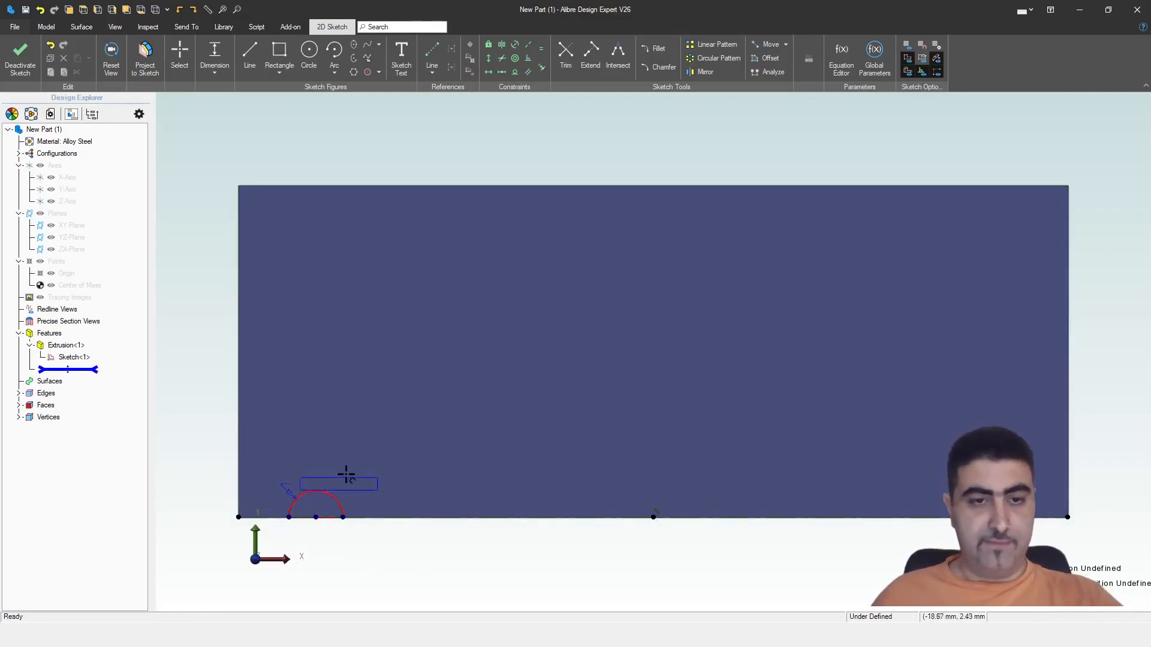
click(378, 438)
text(5)
key(Return)
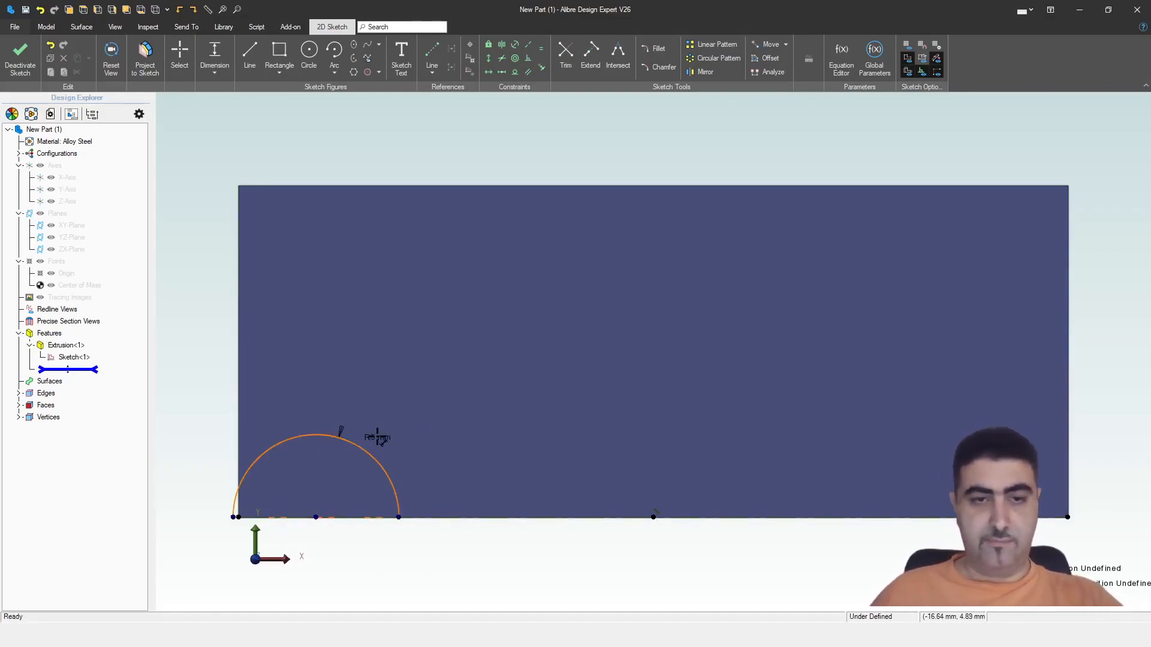
double_click(378, 438)
text(3)
key(Return)
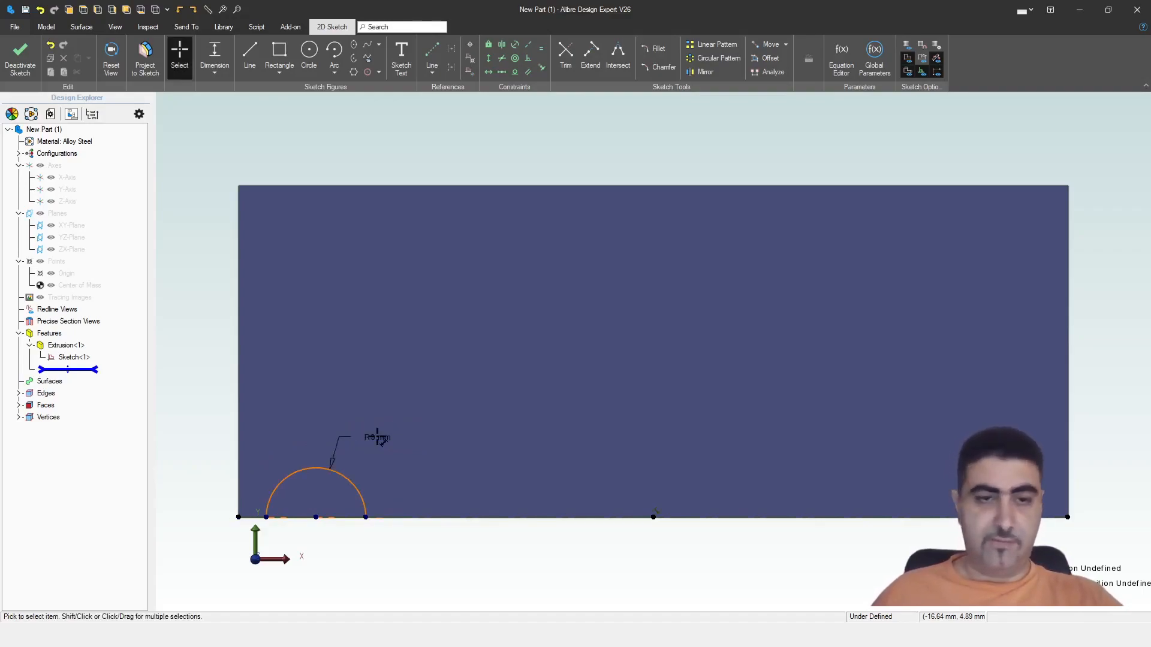
- Draw a second smaller semicircle on the bottom edge between the first one and the origin, closed with a line
click(334, 51)
click(507, 516)
click(475, 516)
click(540, 517)
key(Escape)
key(l)
click(539, 517)
key(Escape)
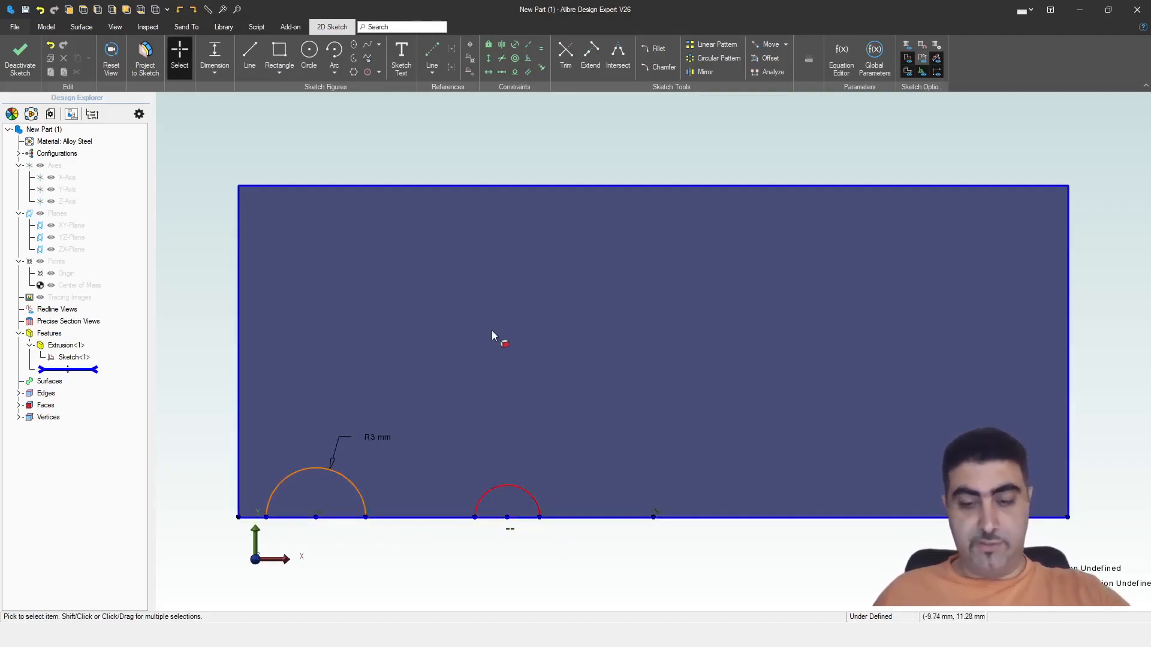
- Apply an equal constraint between the second semicircle and the 3 mm radius semicircle
key(e)
click(507, 483)
click(356, 488)
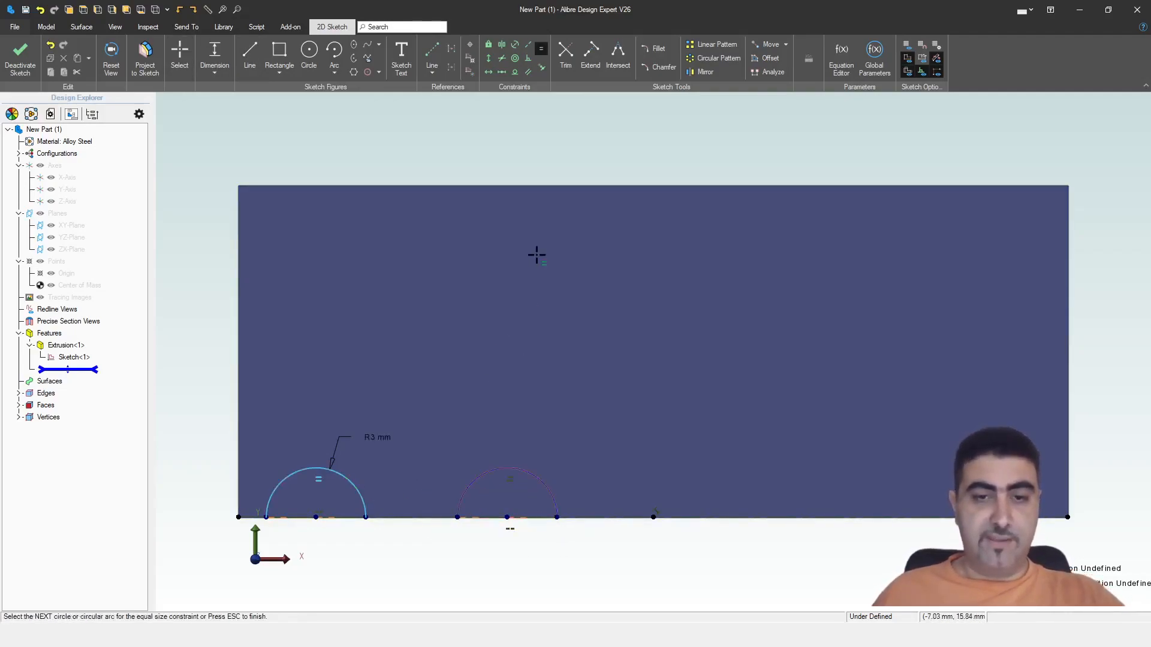
scroll(536, 257, down, 3)
key(Escape)
- Move the left semicircle slightly inward along the bottom edge and place its radius dimension farther from the arc
scroll(434, 470, up, 3)
drag(391, 413, 406, 419)
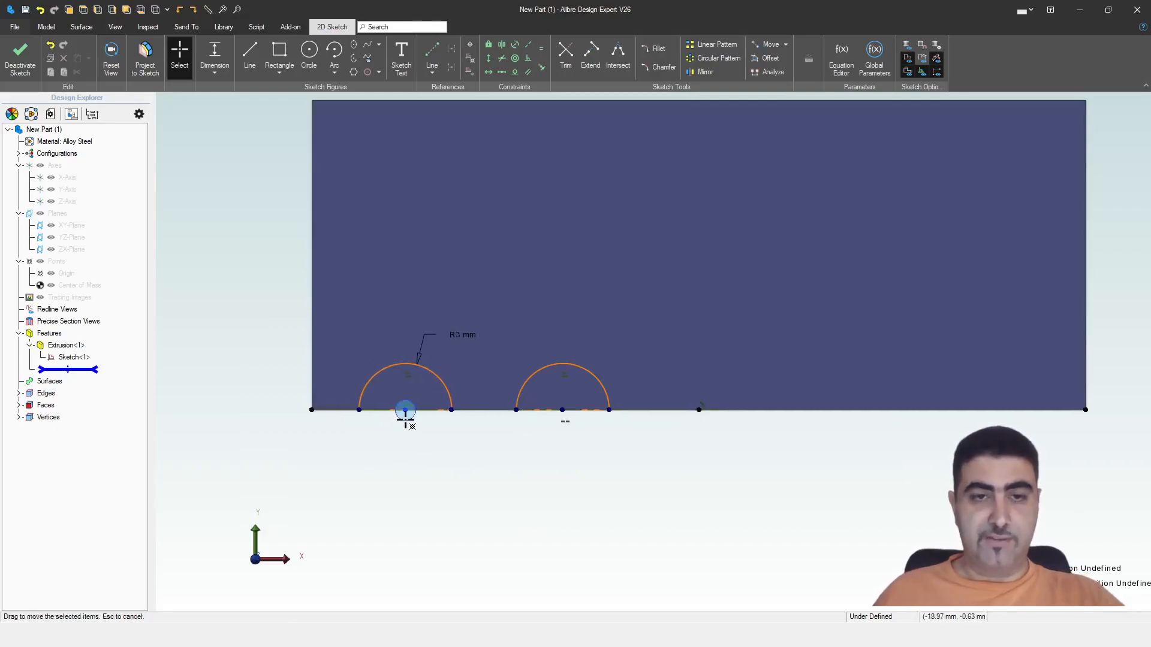
drag(451, 334, 502, 317)
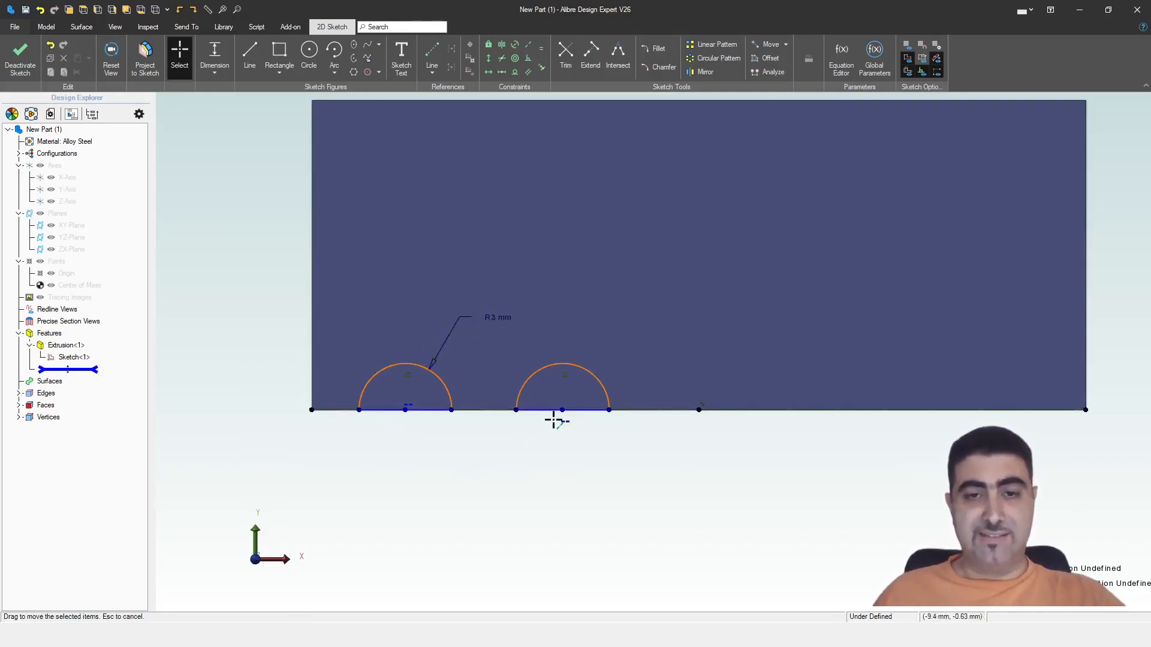
scroll(466, 388, up, 2)
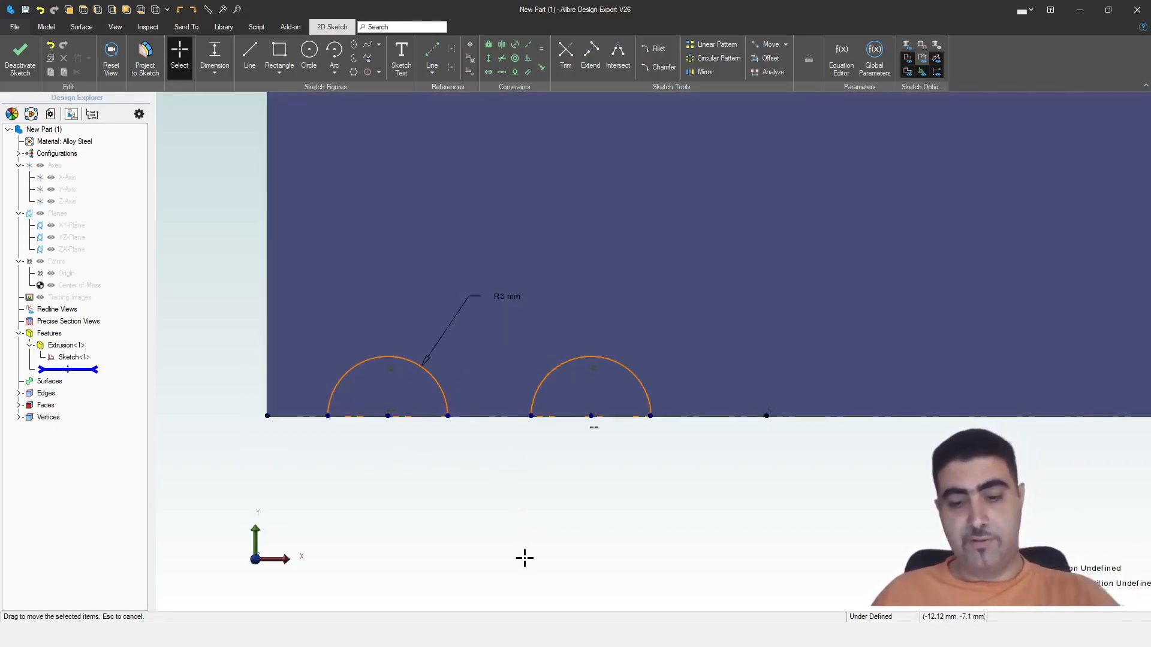
- Apply a midline constraint with the origin as midpoint of both semicircle centres, and shift the left semicircle inward to test the symmetry
key(m)
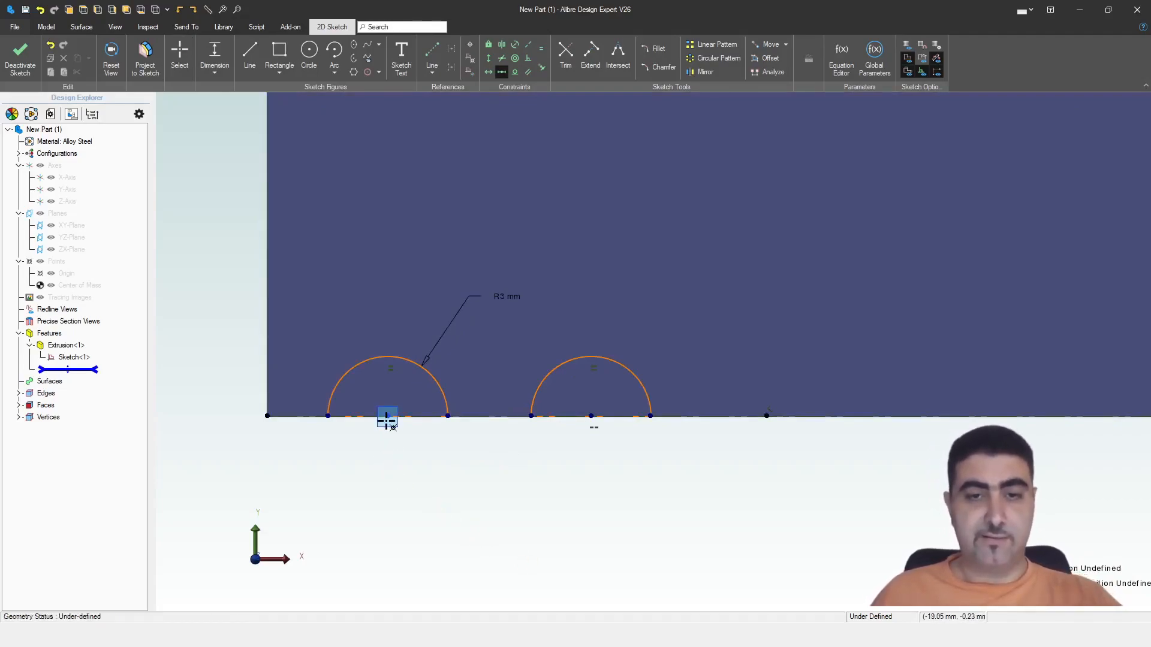
click(591, 416)
click(408, 414)
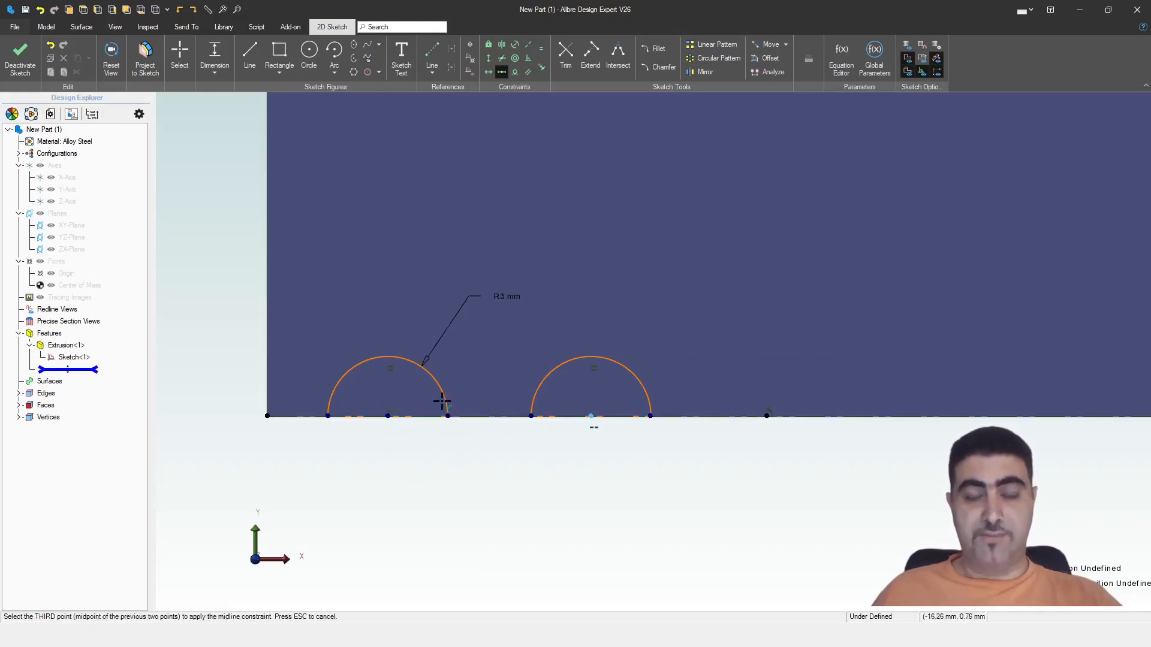
click(767, 416)
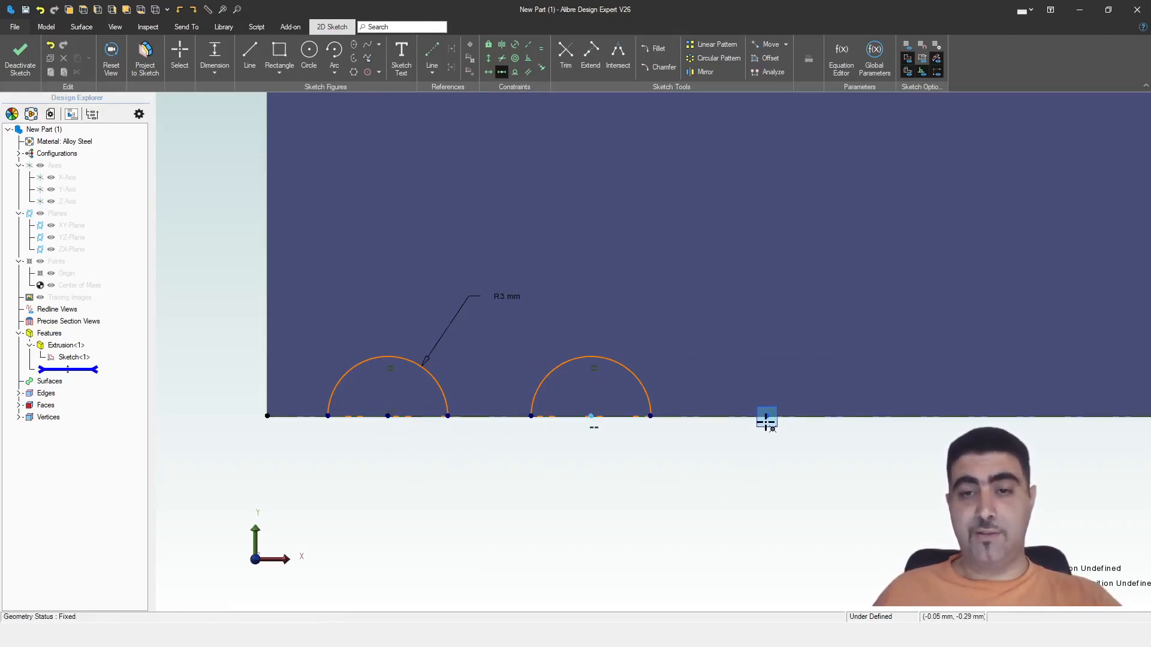
scroll(510, 521, down, 2)
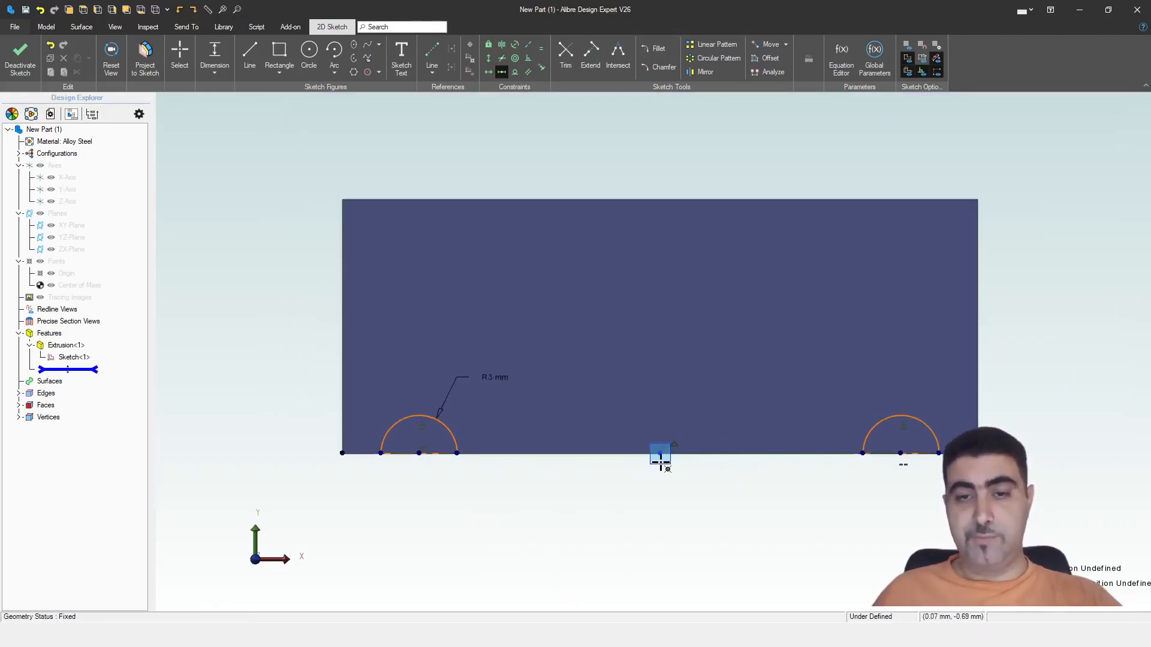
scroll(779, 482, up, 1)
key(Escape)
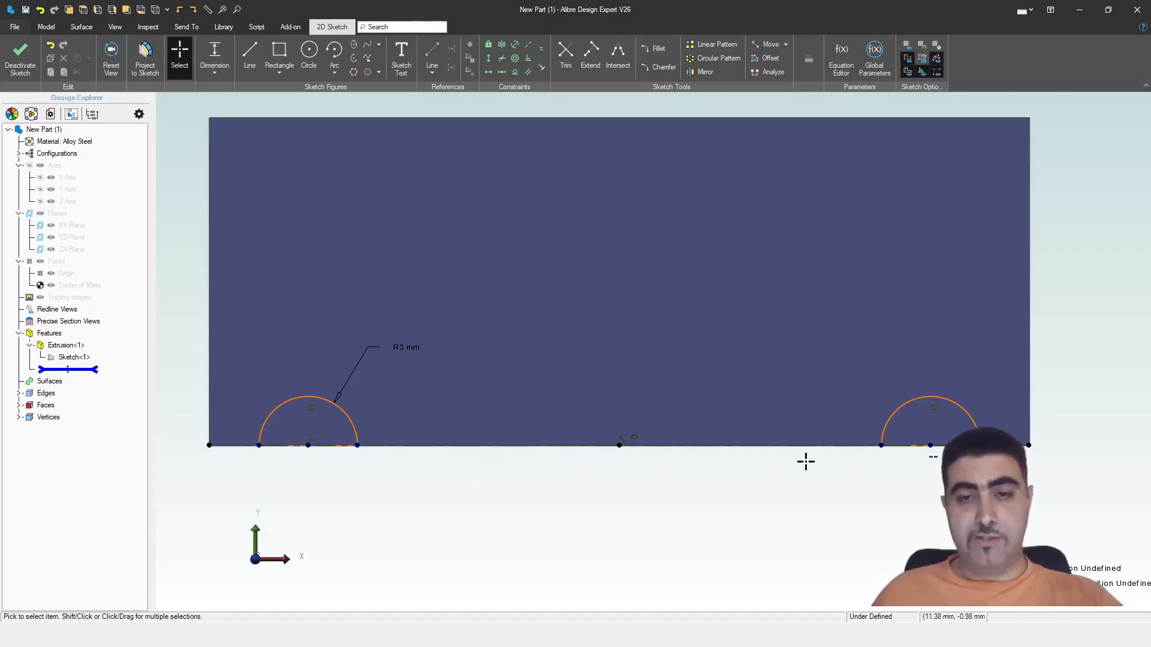
drag(308, 445, 362, 478)
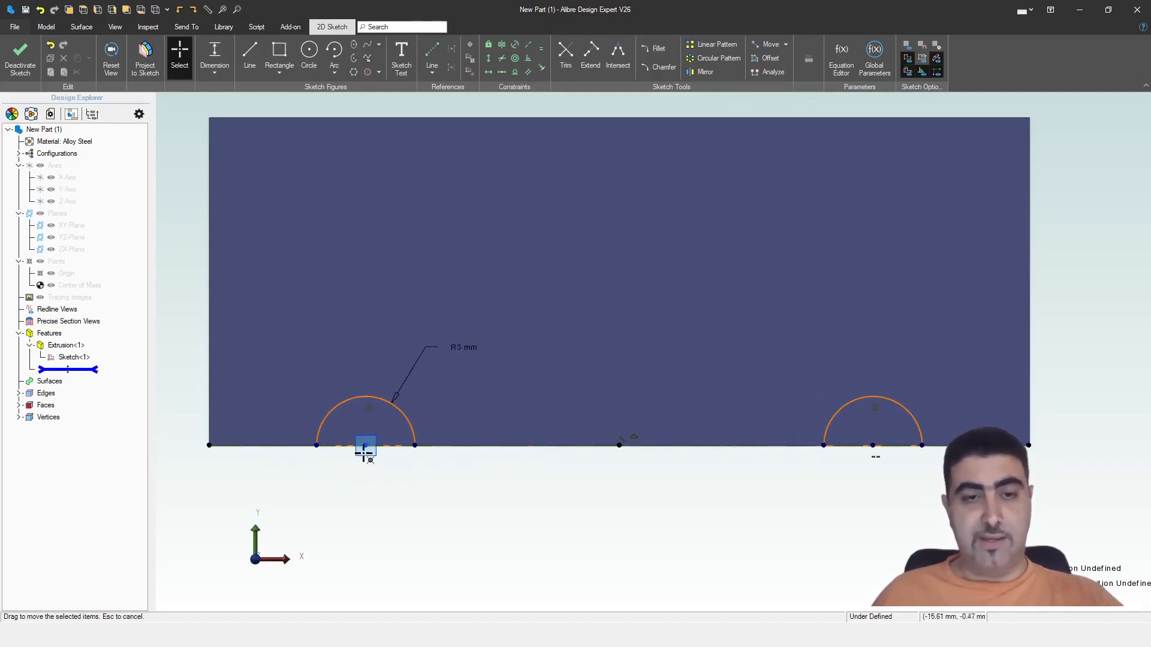
- Dimension the distance between the two semicircle centres at 30 mm
click(873, 447)
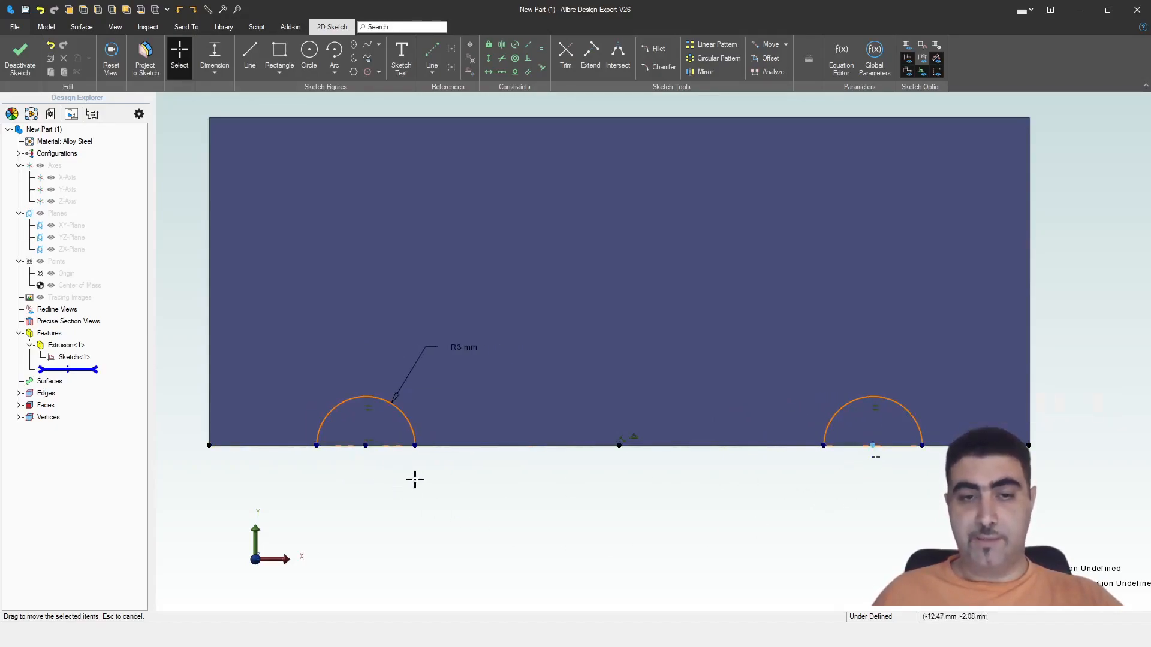
key(d)
click(366, 445)
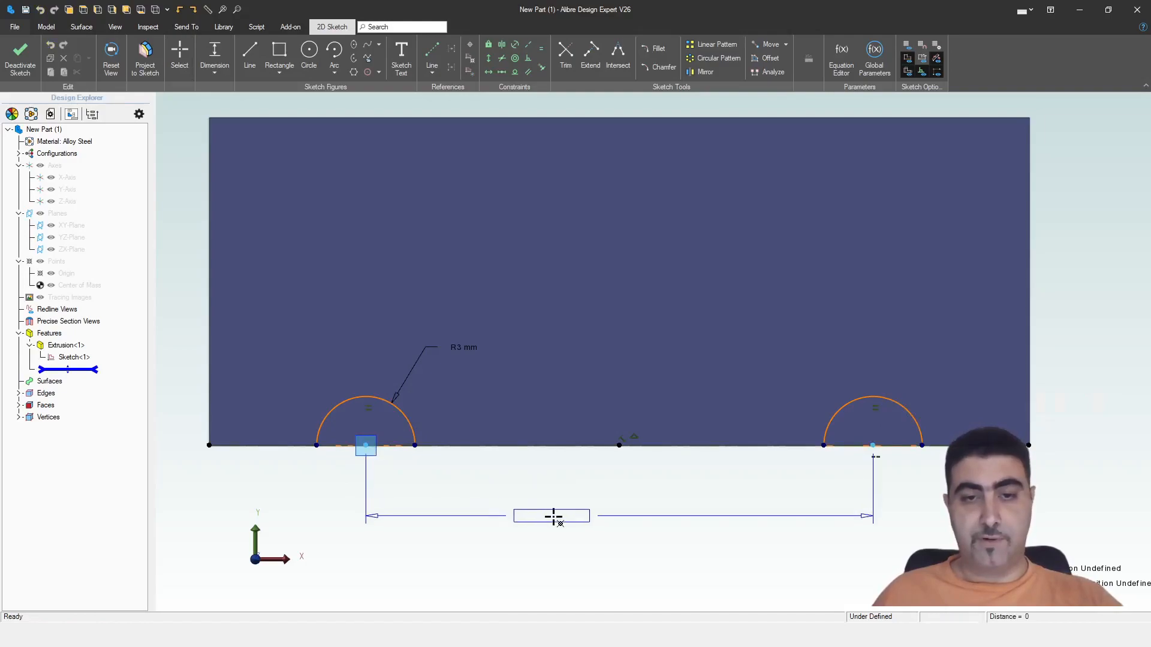
click(555, 520)
text(30)
key(Return)
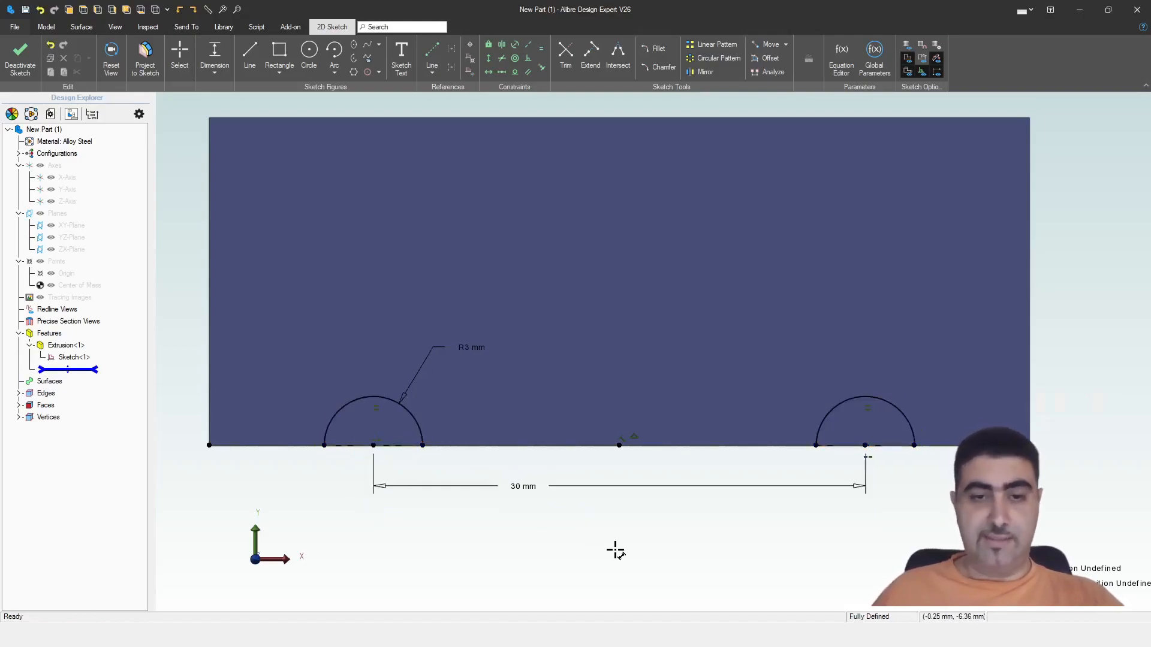
- Try 25 mm for the distance between the semicircle centres and settle on 35 mm
double_click(521, 486)
text(25)
key(Return)
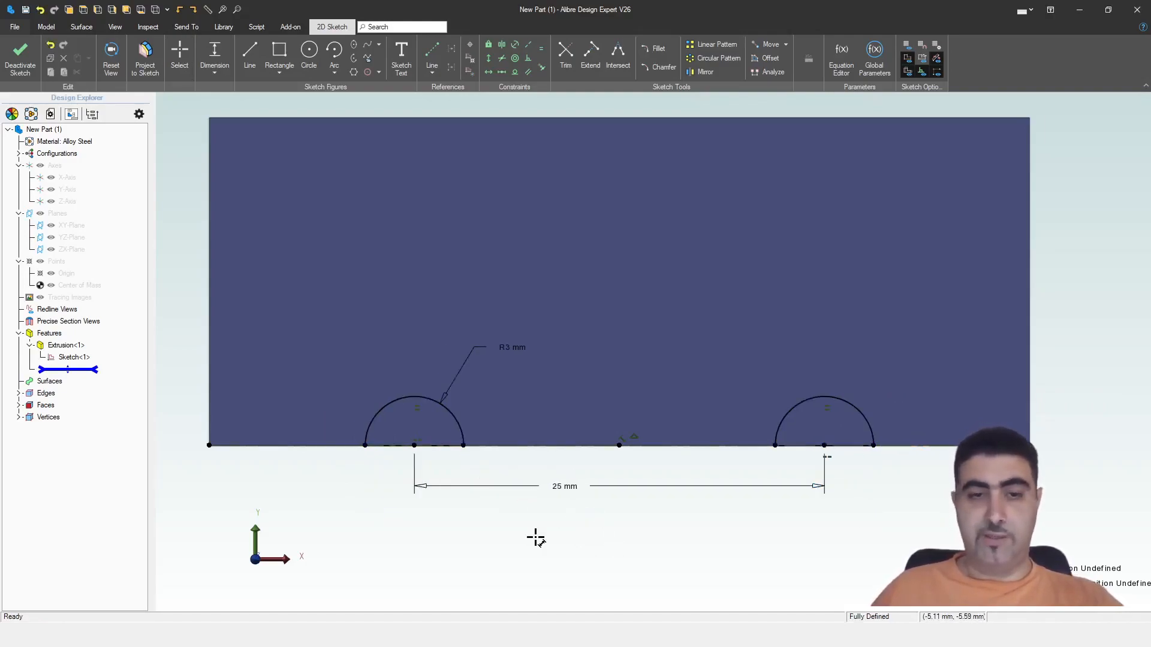
double_click(555, 488)
text(35)
key(Return)
key(Return)
- Cut-extrude the two semicircles 50 mm through the block in the reversed direction and inspect the grooves from below
middle_drag(550, 536, 613, 383)
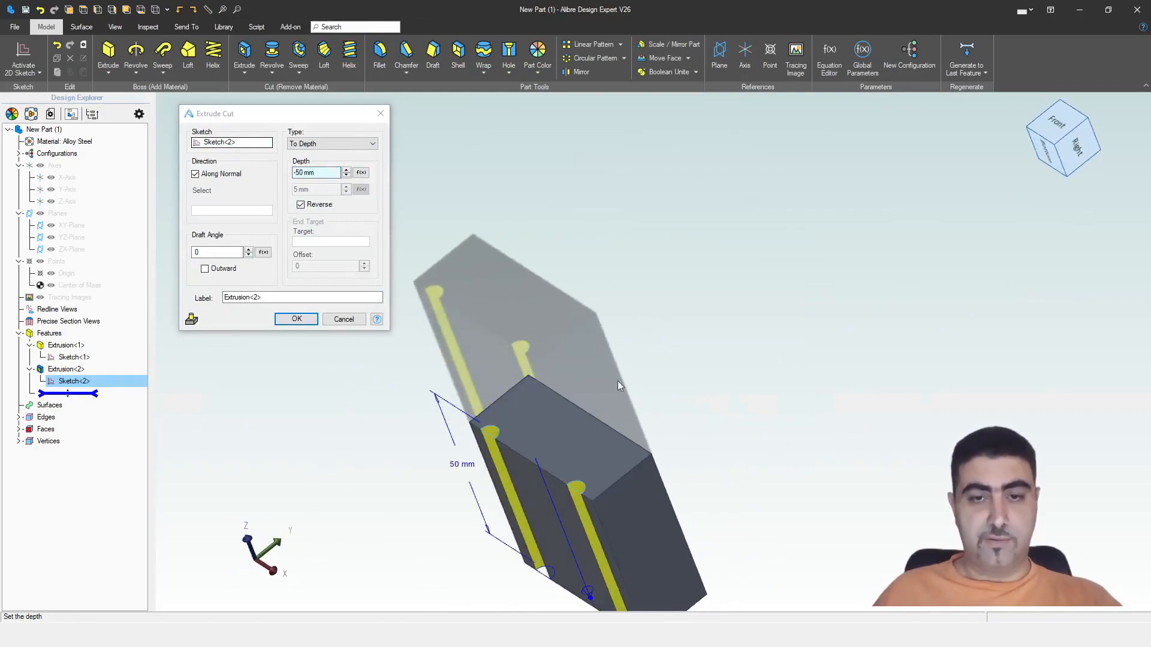
scroll(612, 382, down, 3)
click(292, 319)
middle_drag(491, 462, 527, 494)
scroll(526, 494, up, 5)
scroll(781, 600, up, 1)
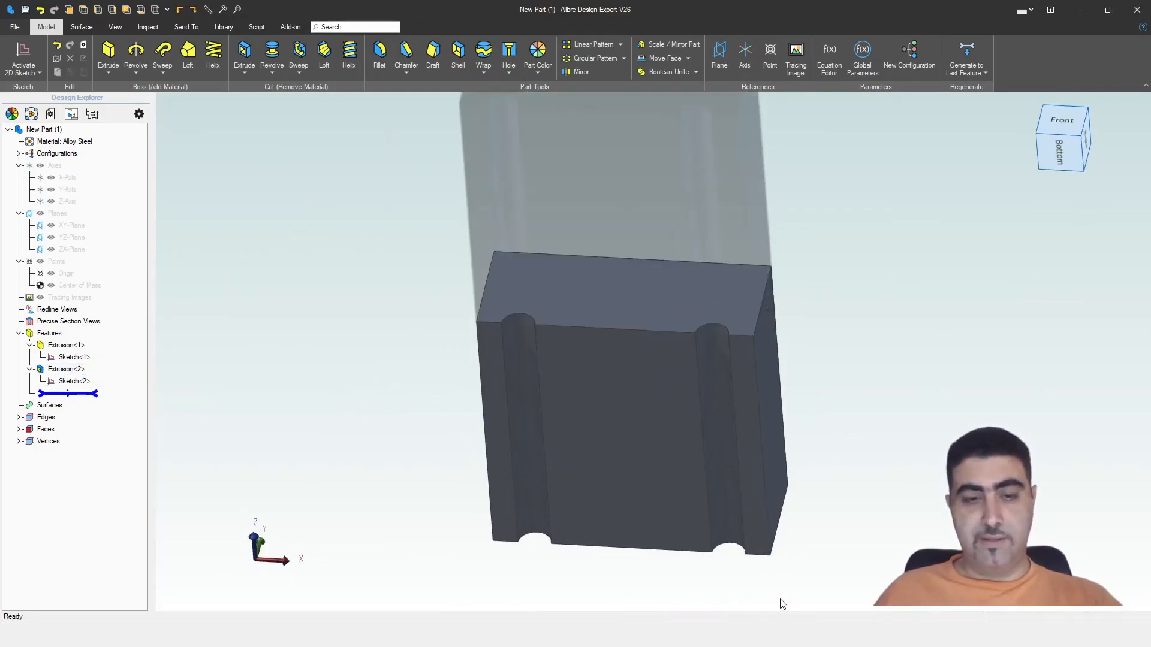